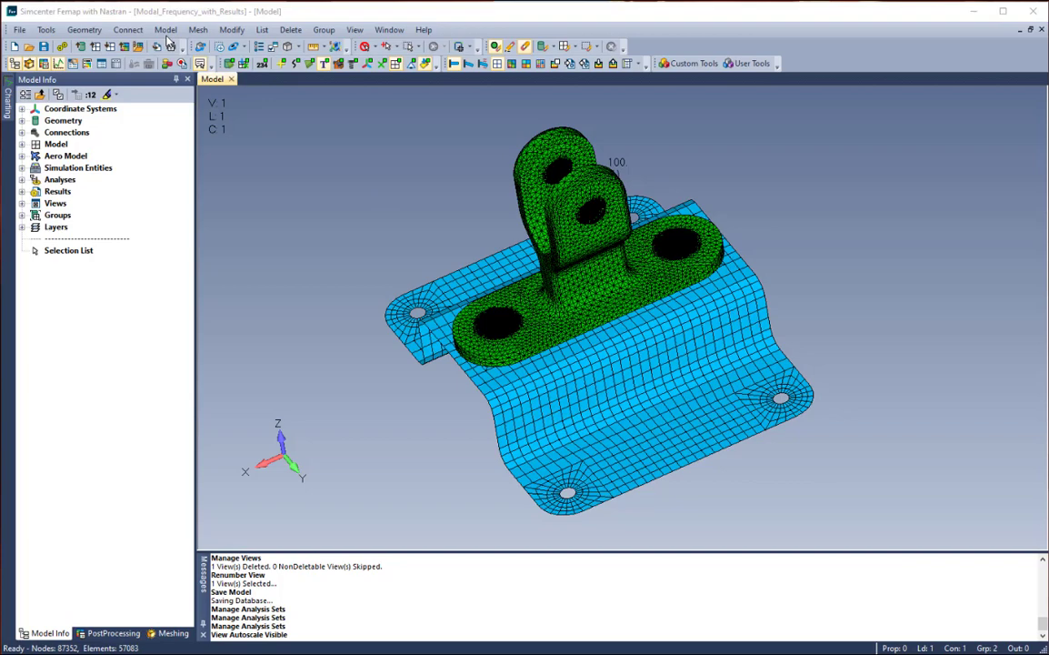
Create analysis set 5 using Simcenter Nastran with the Frequency/Harmonic Response analysis type
click(168, 31)
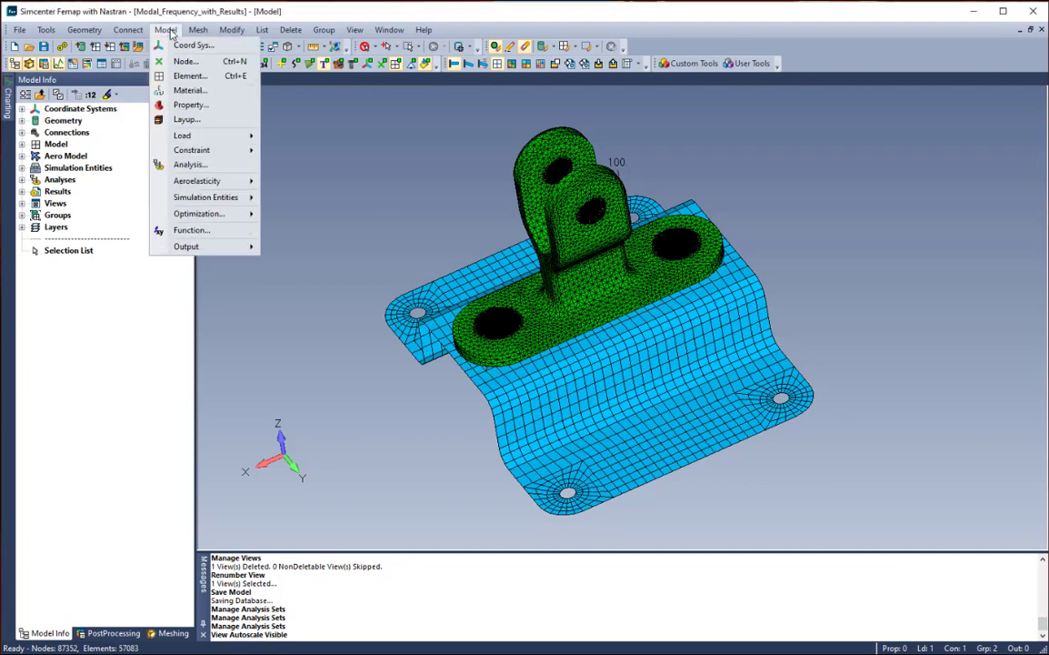
click(207, 167)
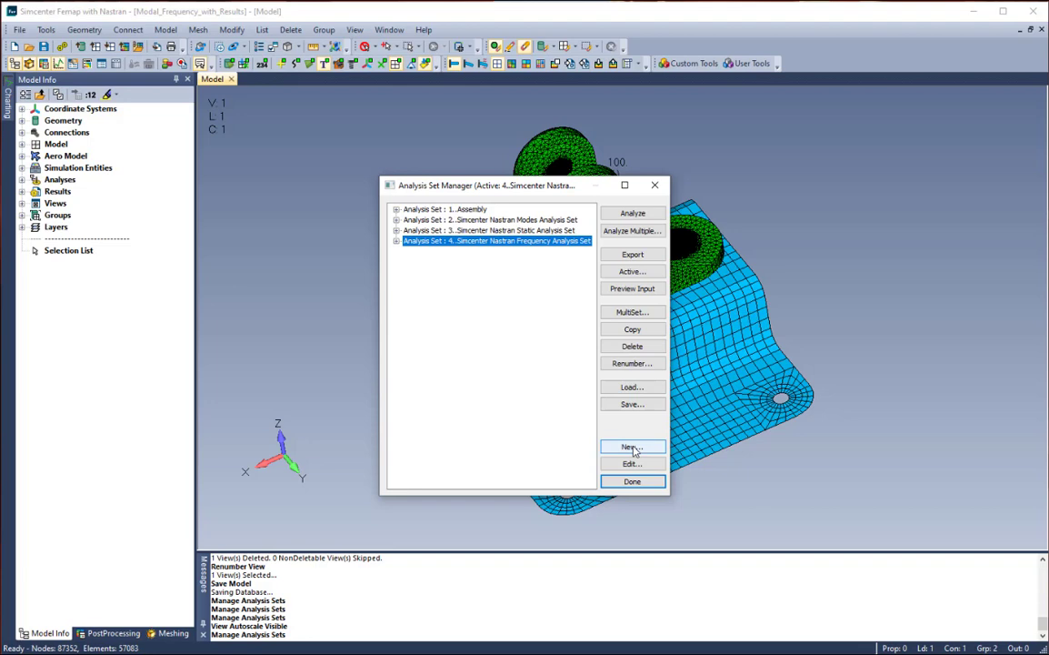
click(631, 446)
click(618, 516)
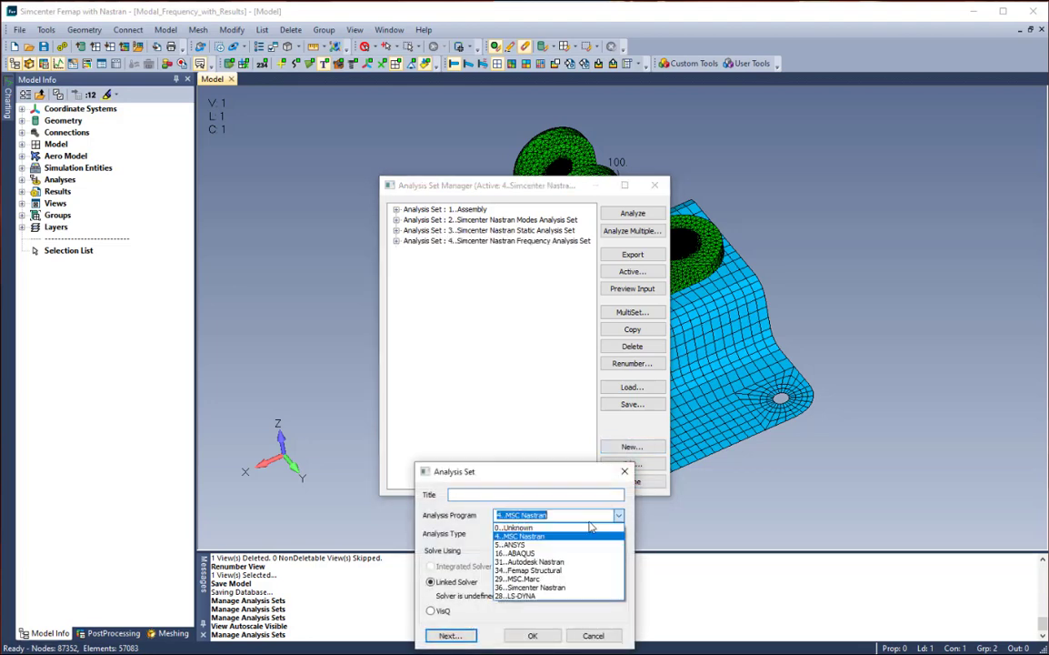
click(546, 587)
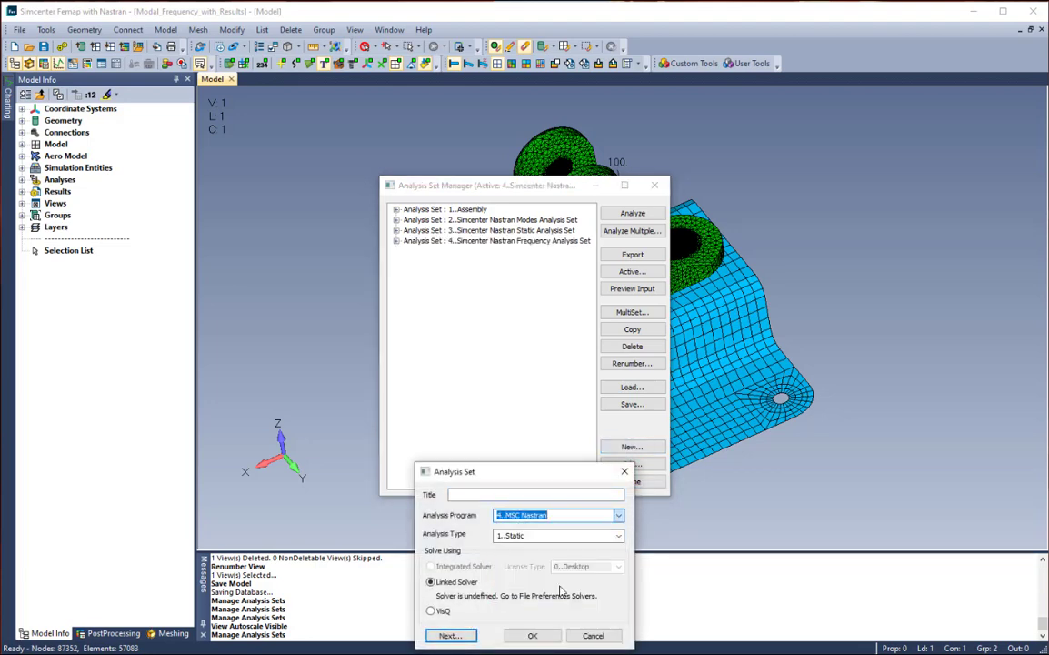
click(619, 535)
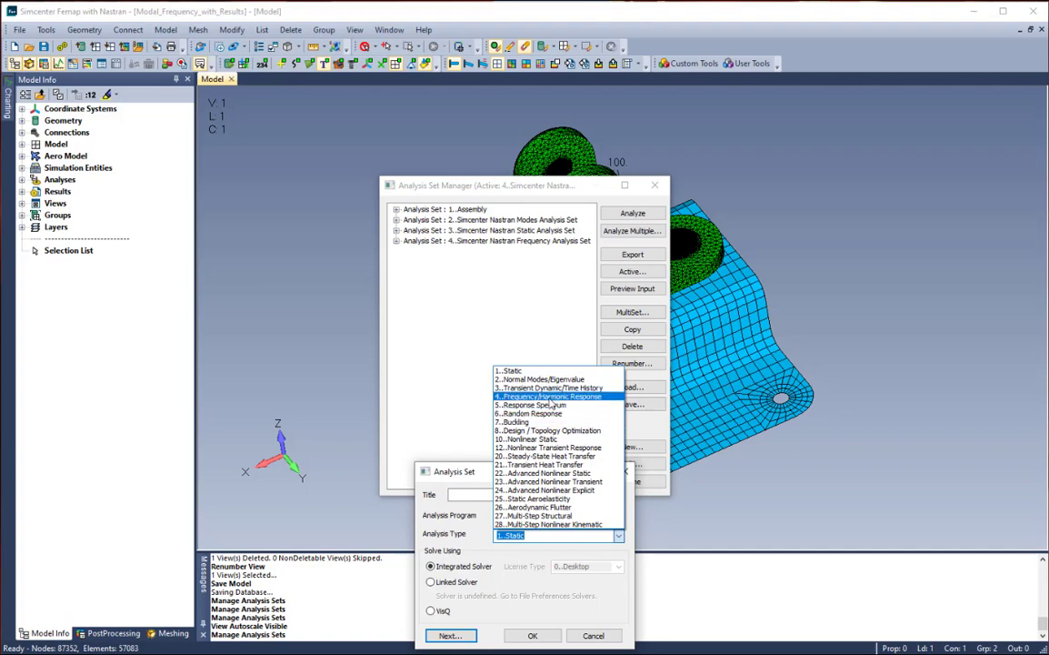
click(551, 398)
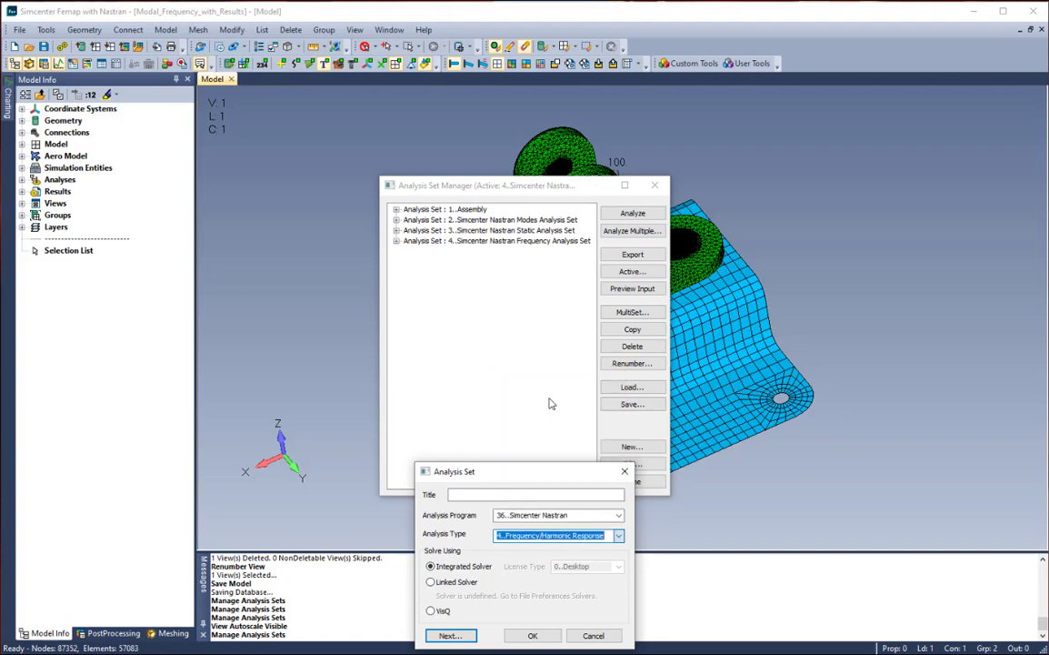
click(534, 635)
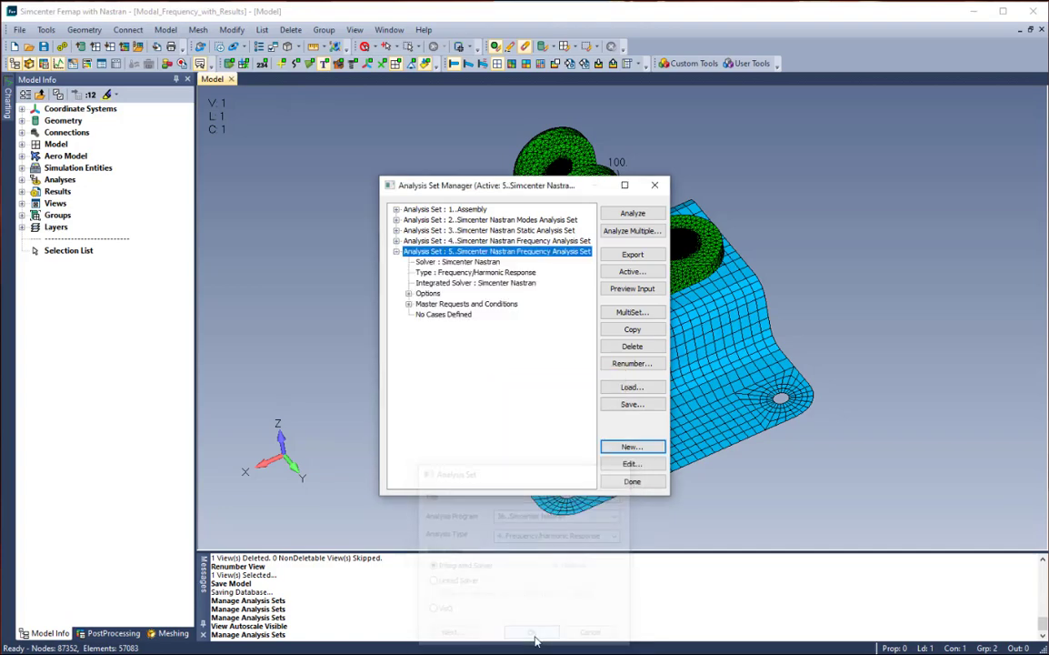
Edit analysis set 5's Modal/Buckling options and set the solution type to Modal
click(409, 294)
click(427, 293)
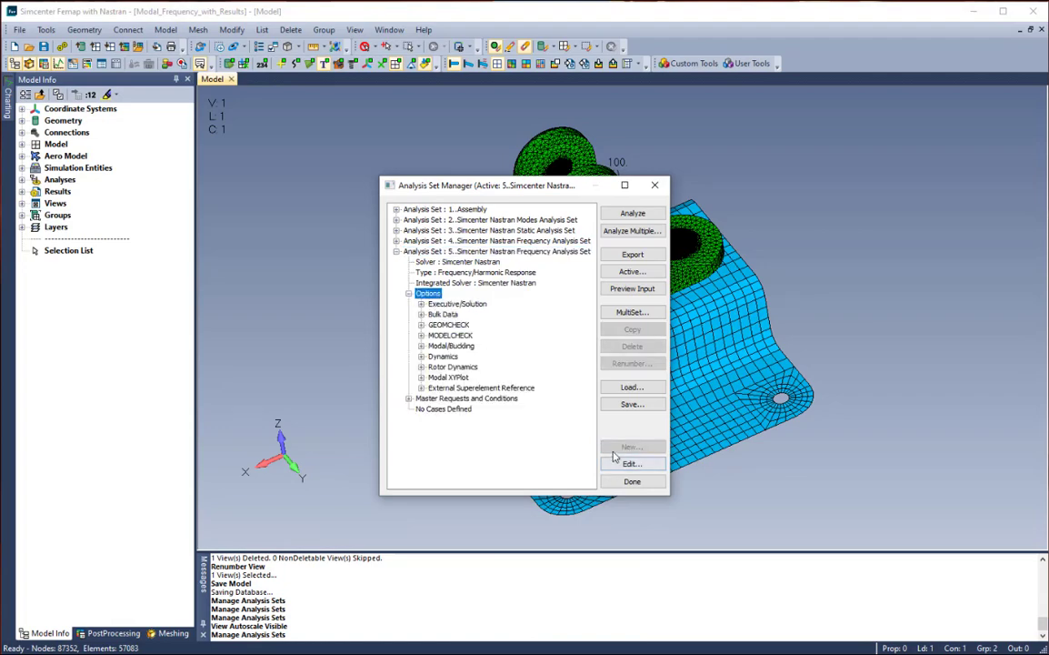
click(451, 346)
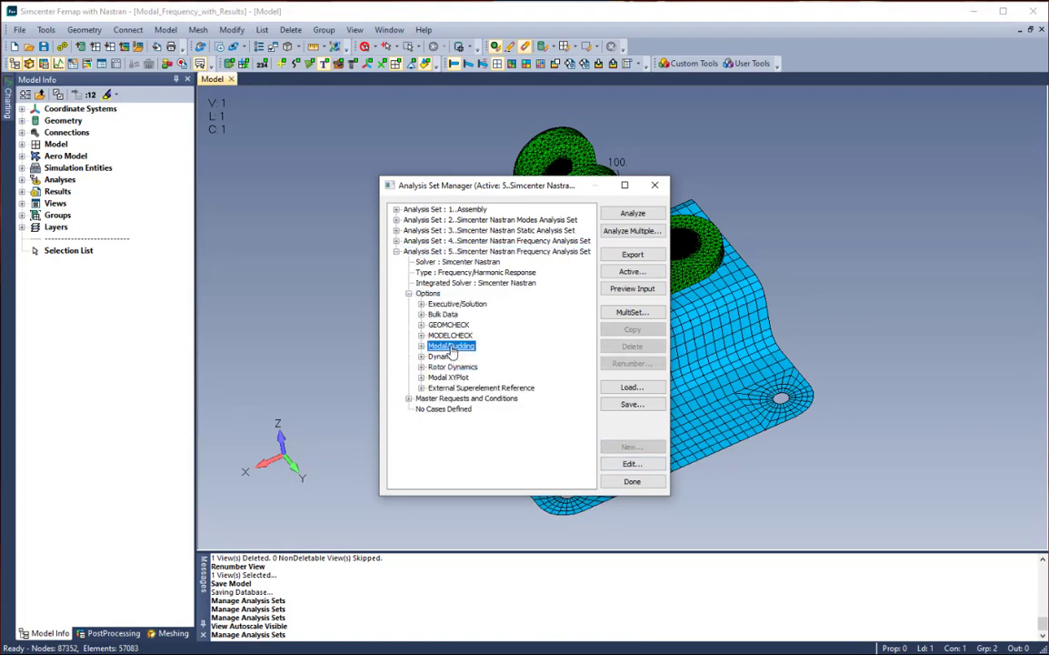
click(633, 464)
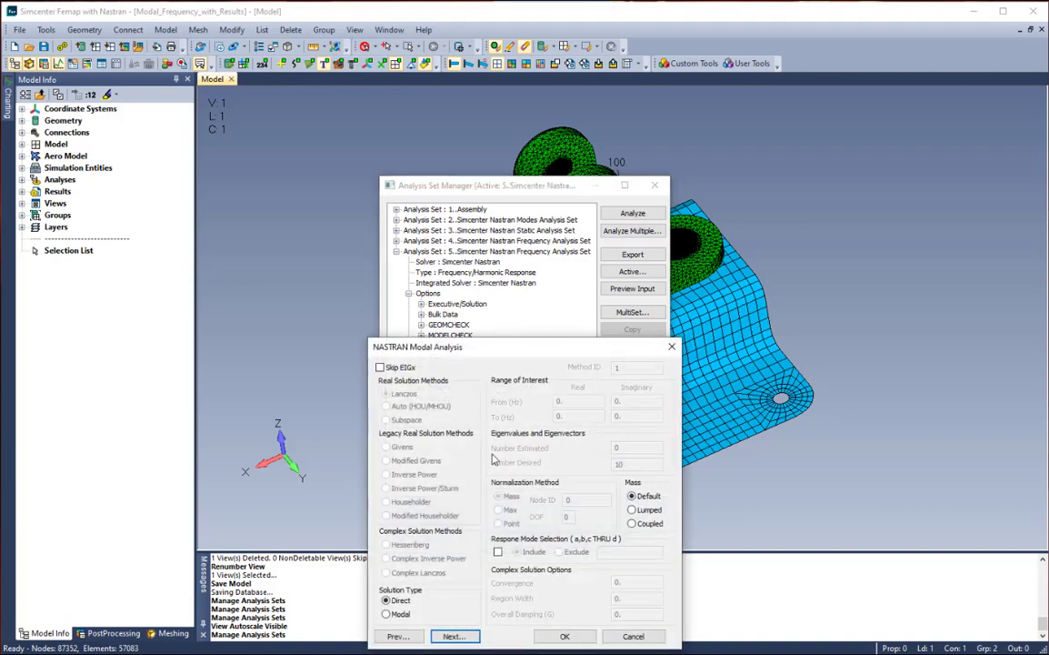
click(386, 601)
click(387, 614)
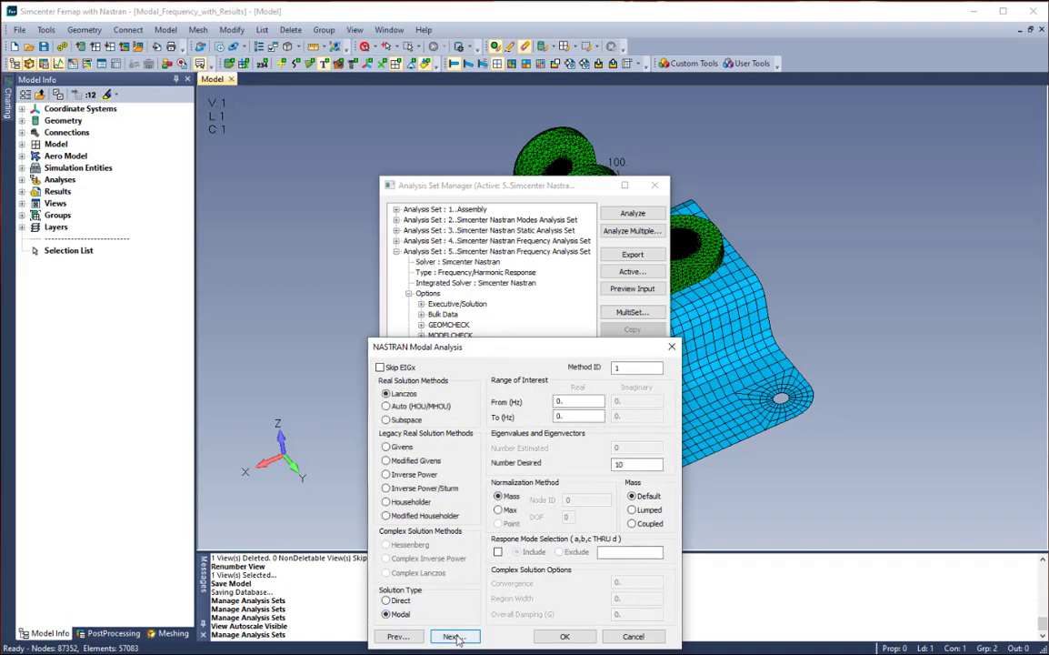
Review the dynamic analysis and solution frequency settings, then accept the options
click(457, 639)
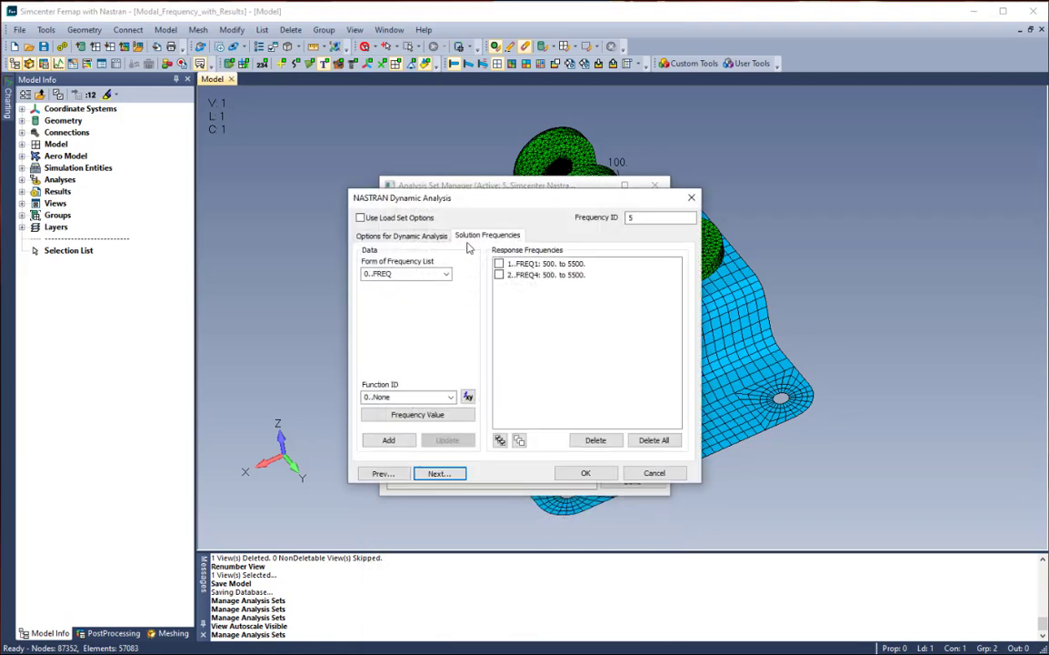
click(422, 237)
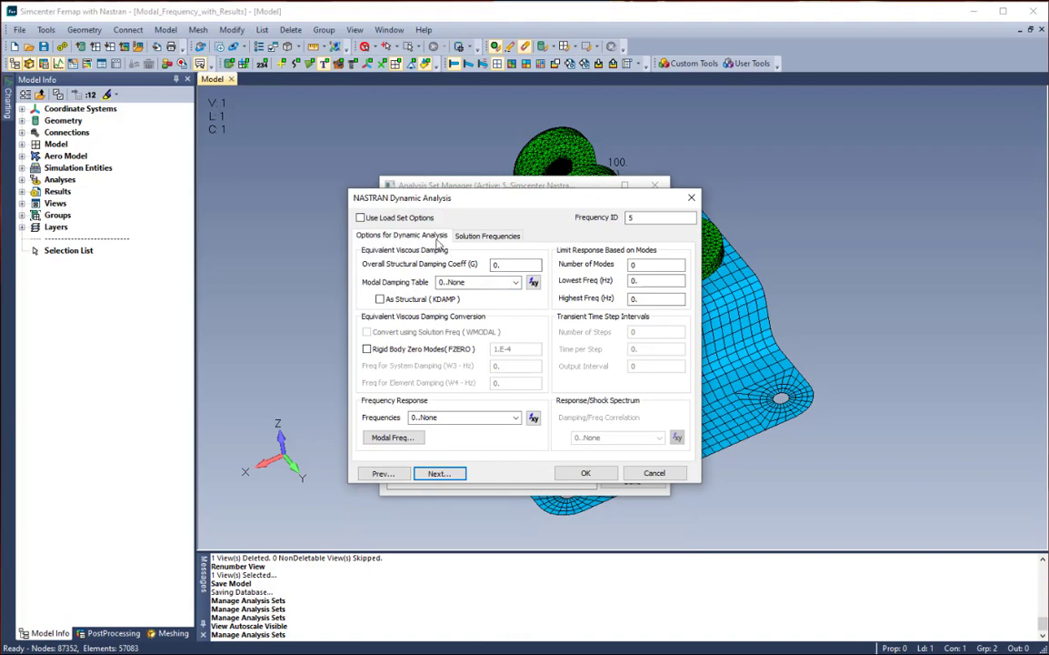
click(481, 235)
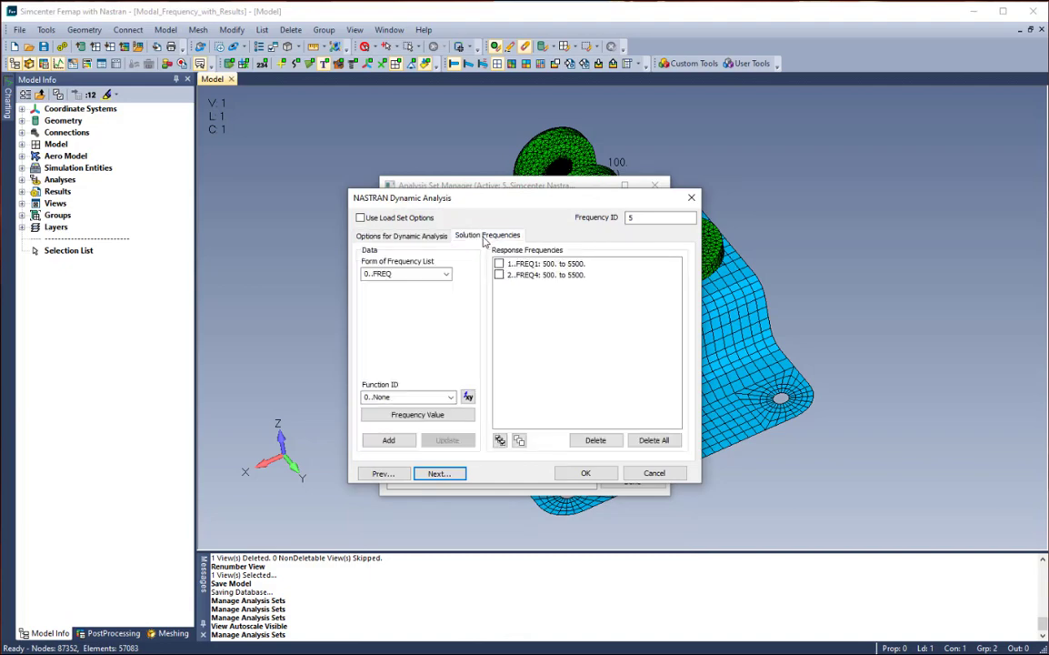
click(586, 473)
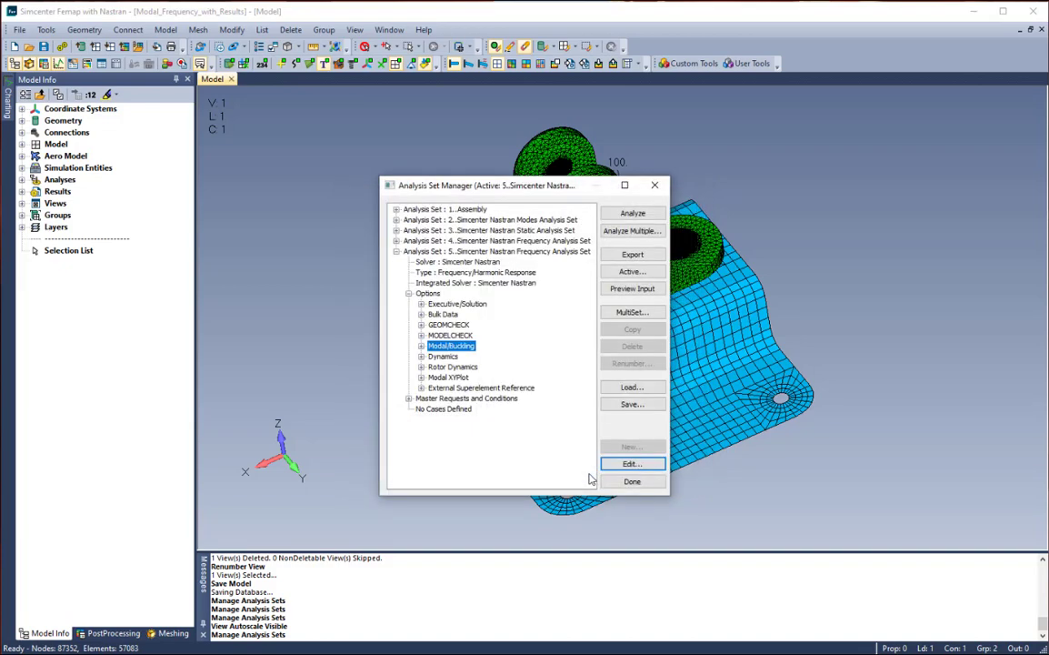
Start a new case in analysis set 5 with the Static analysis type
click(444, 409)
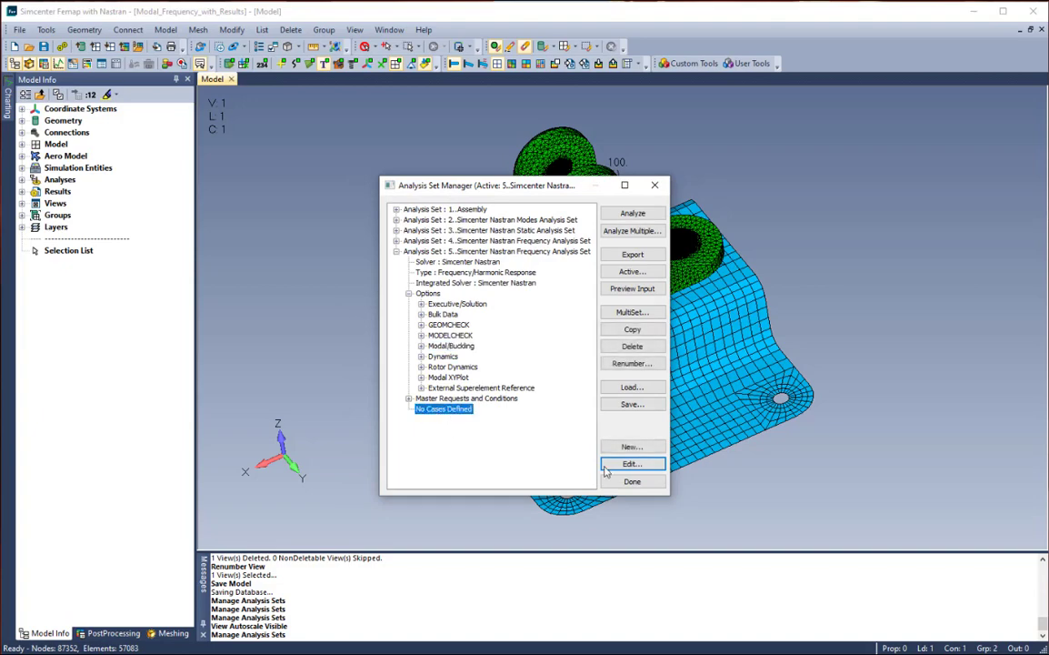
click(629, 446)
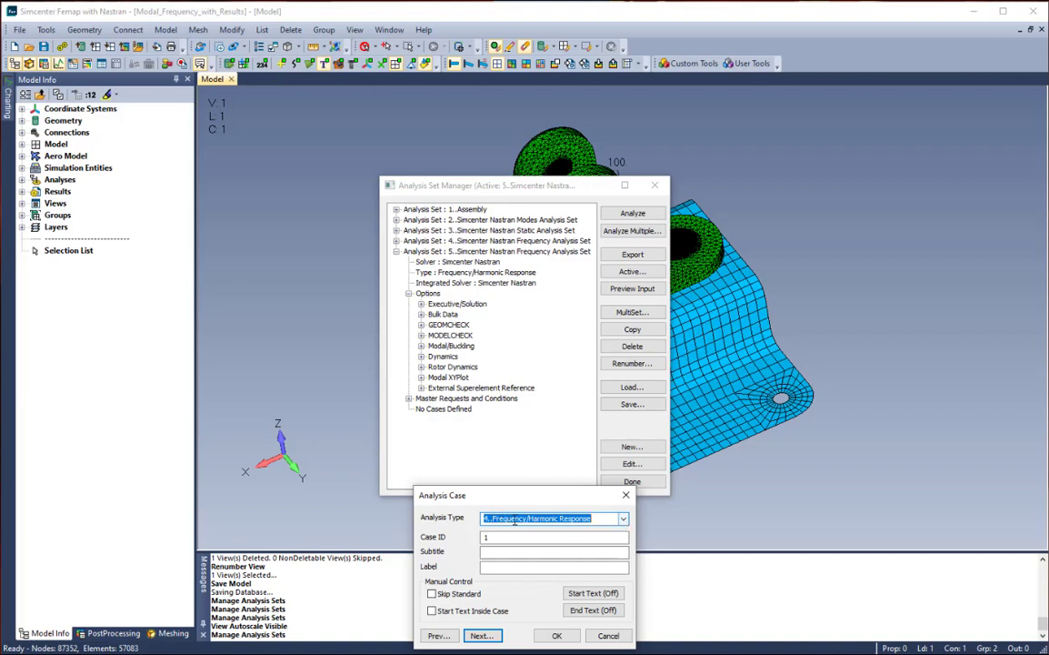
click(600, 518)
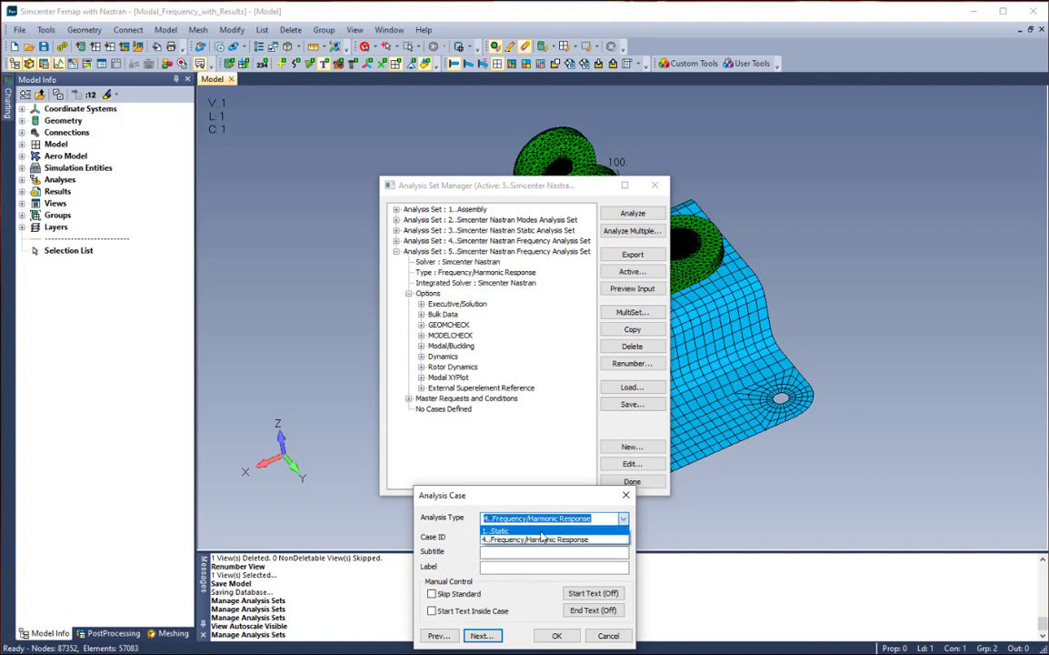
click(506, 531)
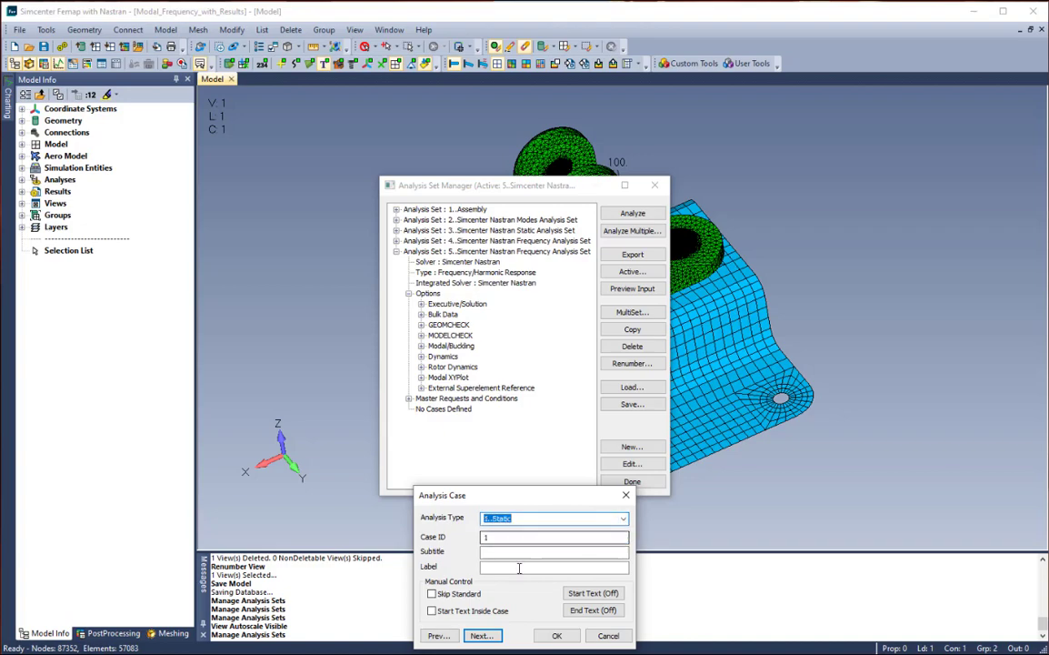
click(480, 635)
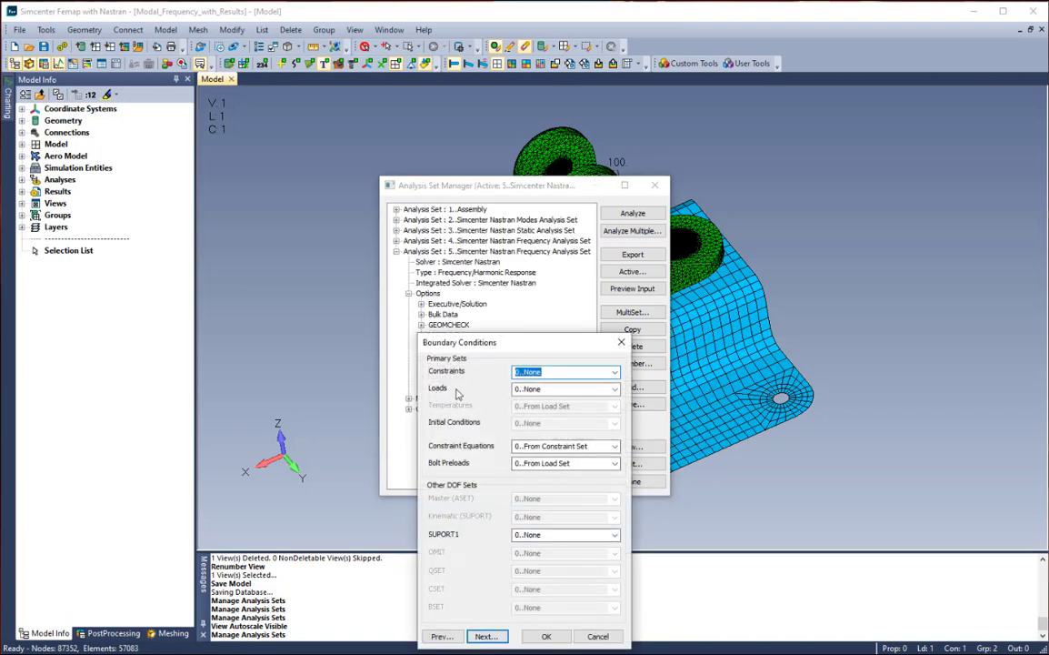
Apply the Bolt Preload load set to Case 1 and confirm it
click(614, 389)
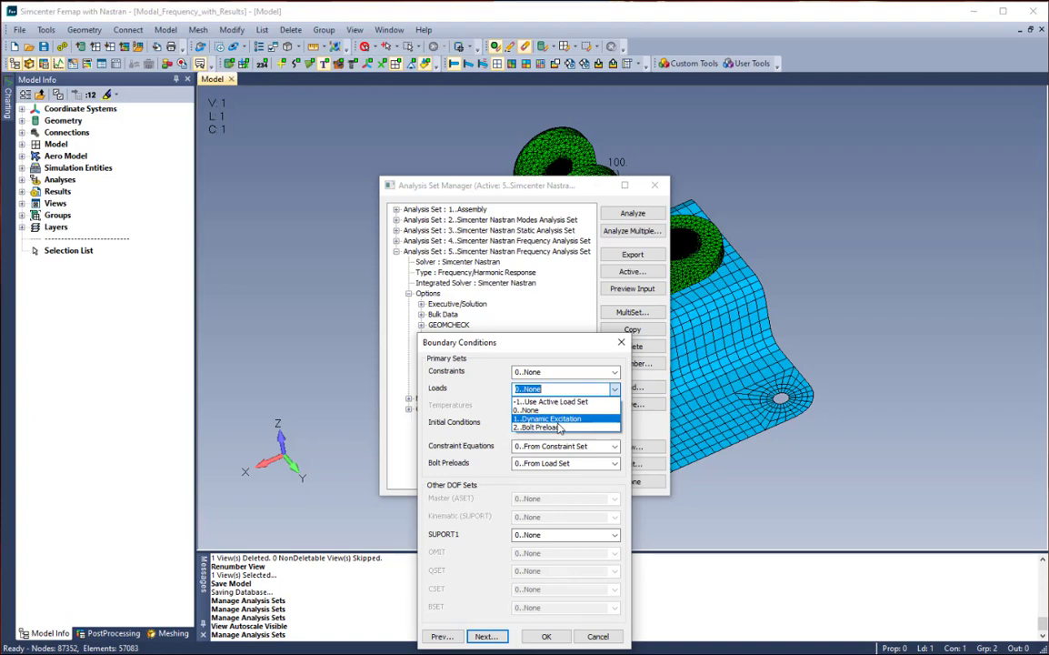
click(558, 427)
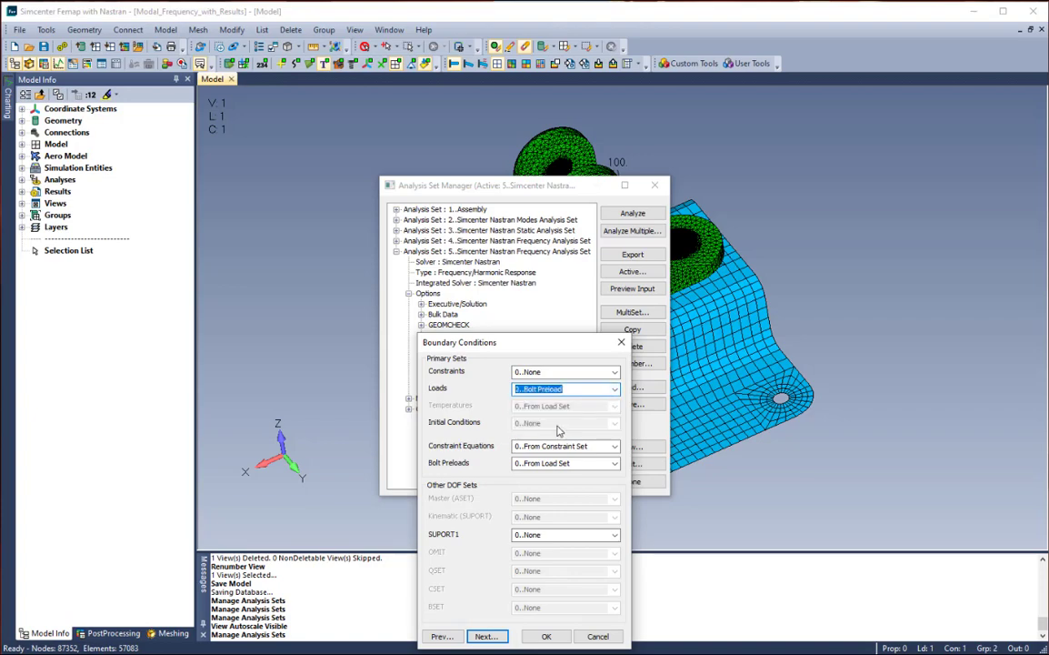
click(545, 636)
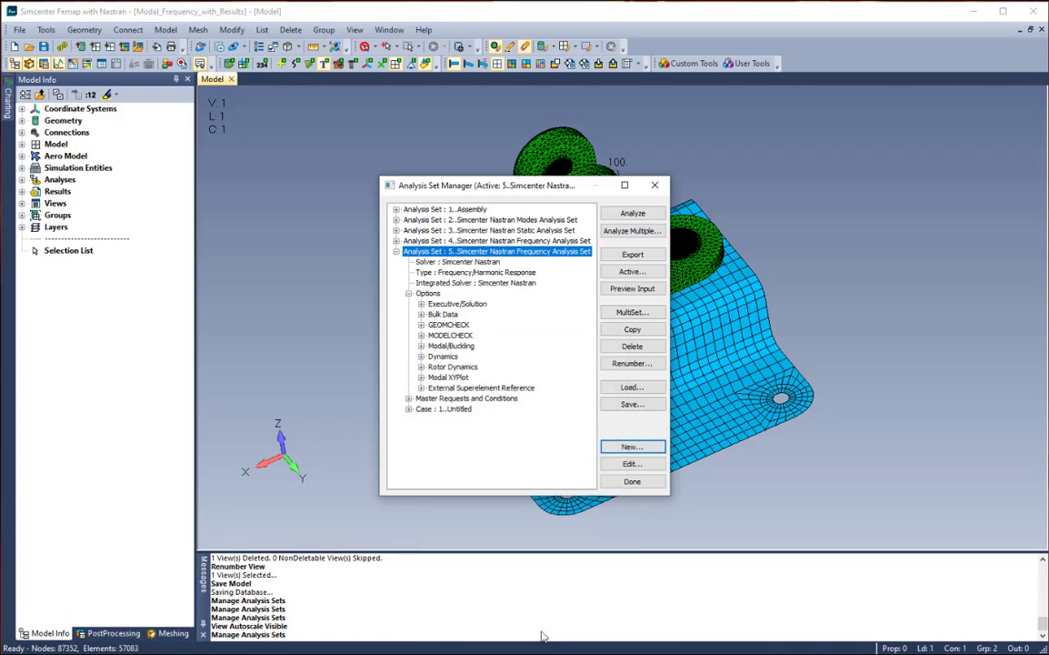
click(446, 410)
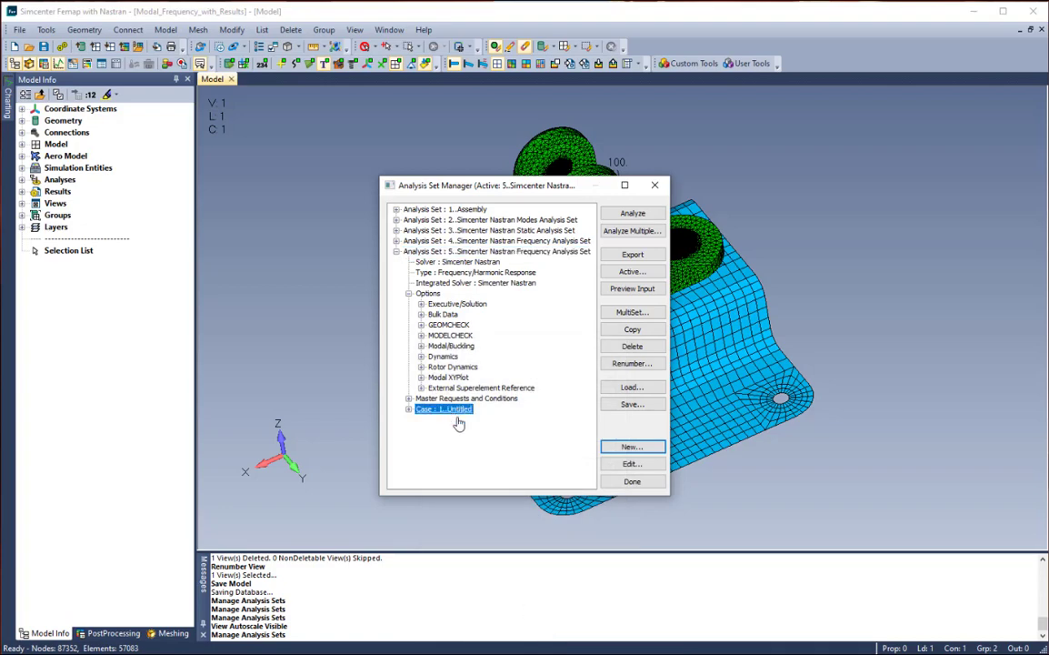
Start case 2 with modal damping table 2..Damping and the FREQ1 and FREQ4 (500 to 5500) frequency lists
click(632, 447)
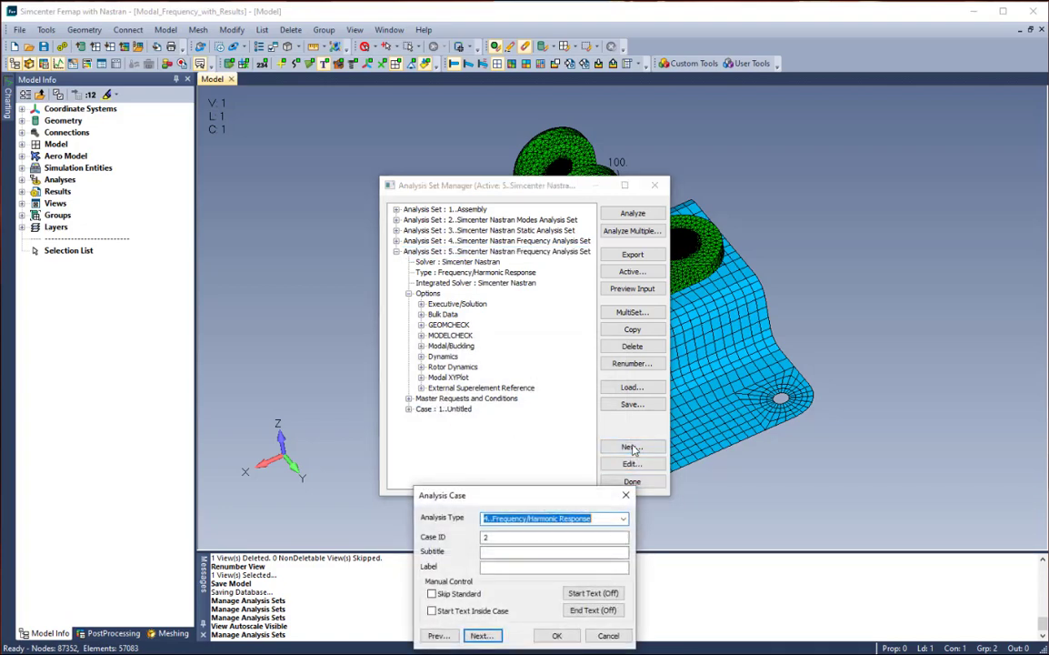
drag(534, 495, 555, 297)
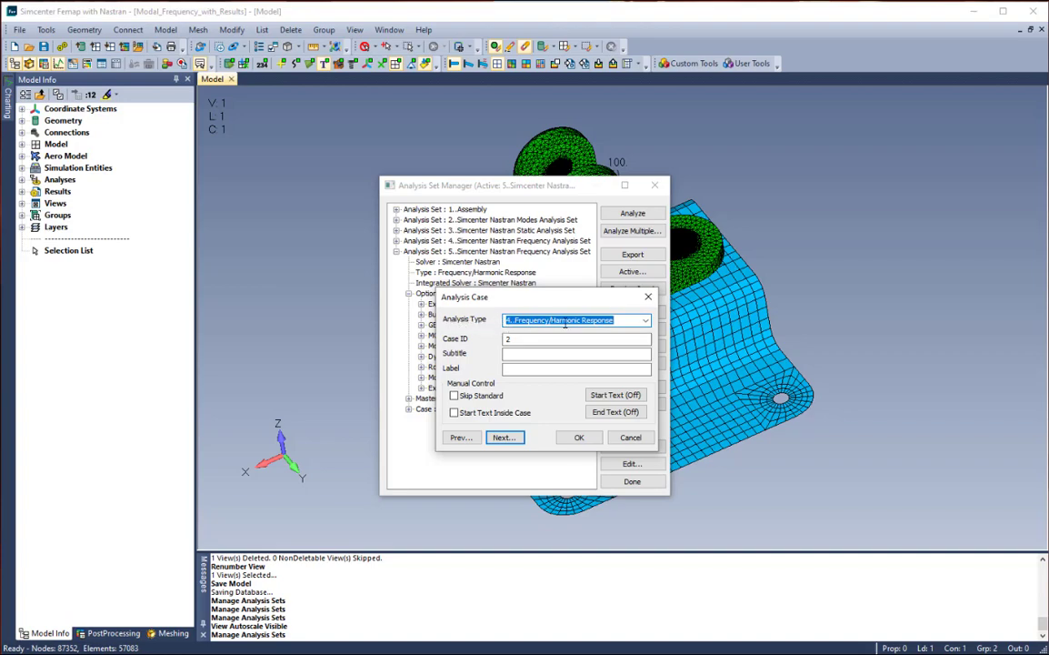
click(505, 438)
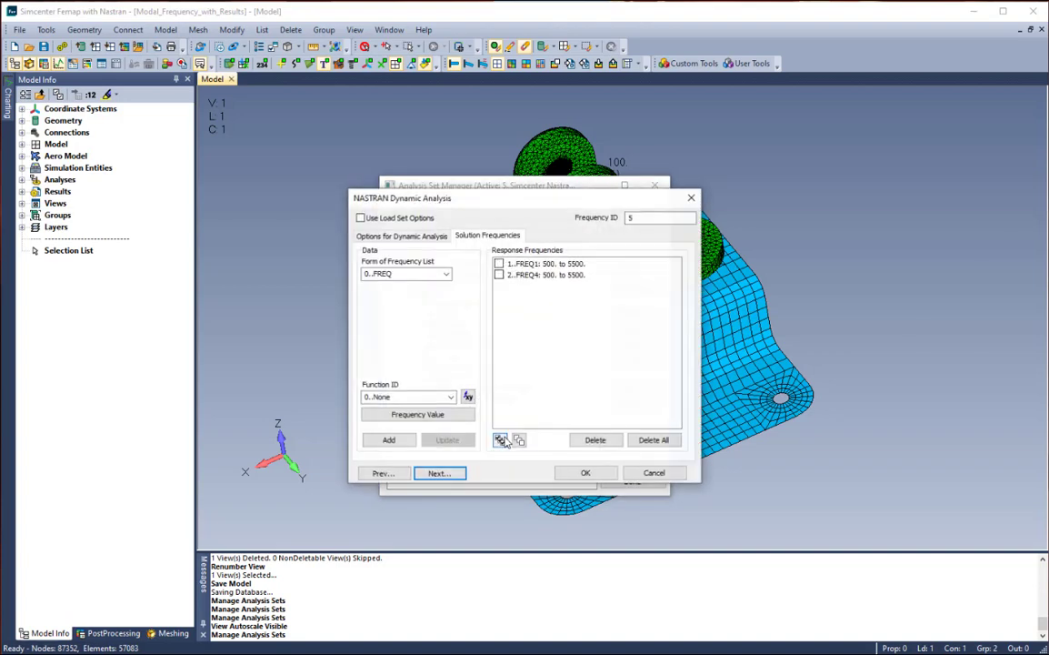
click(393, 235)
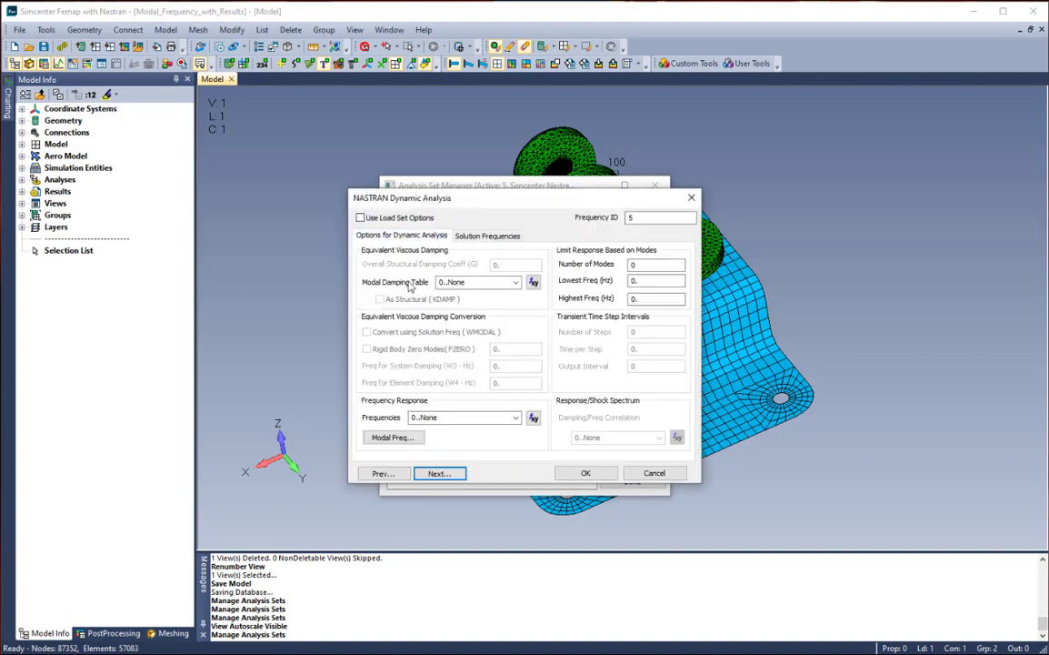
click(514, 282)
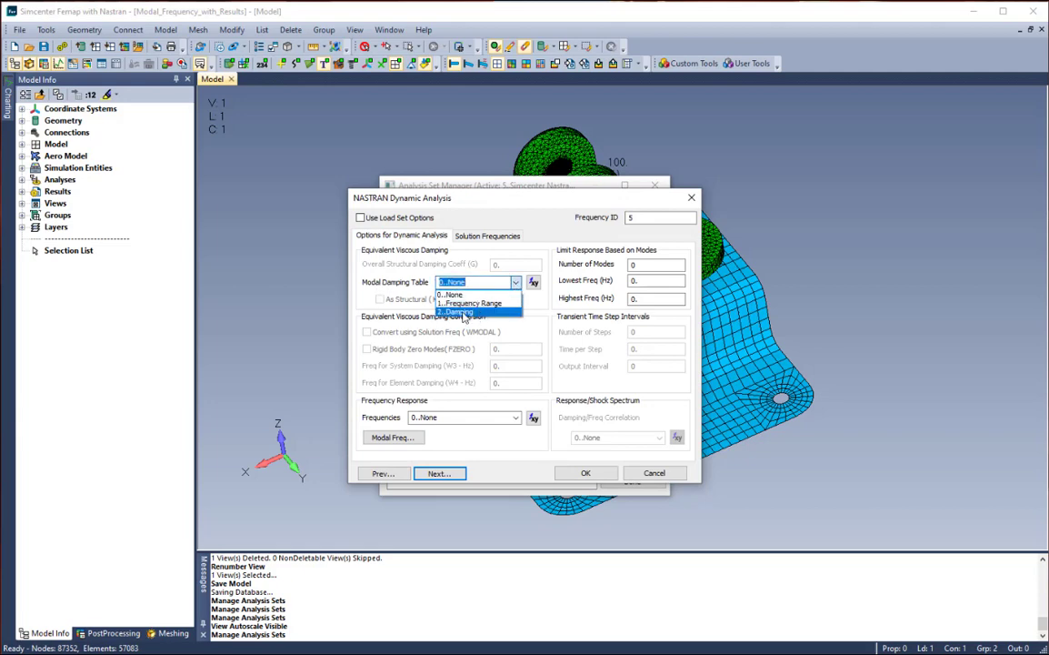
click(463, 314)
click(487, 238)
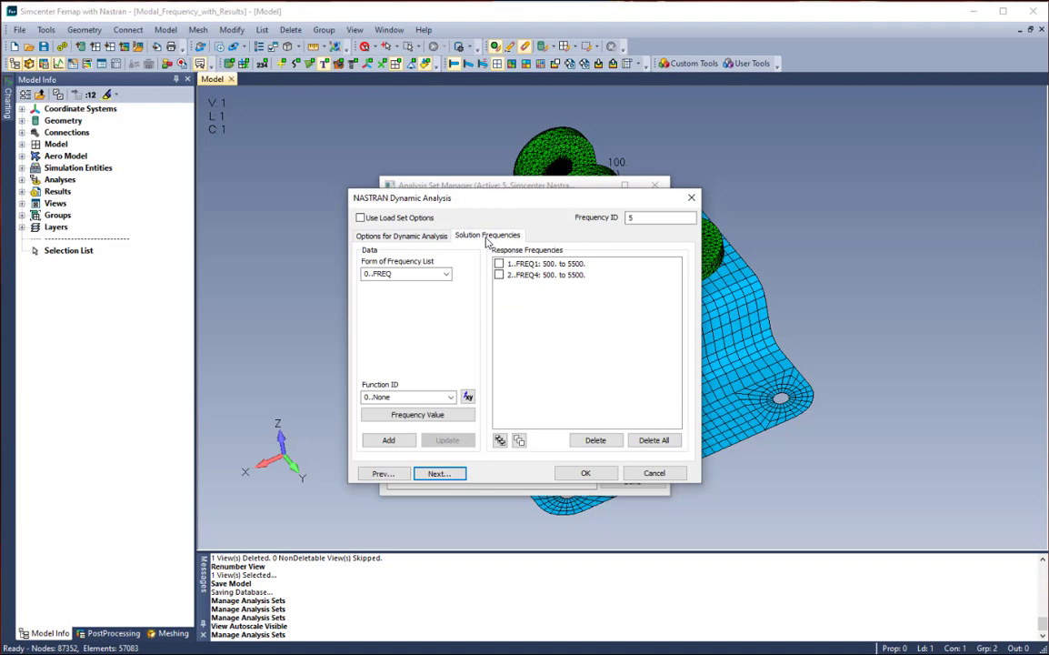
click(498, 264)
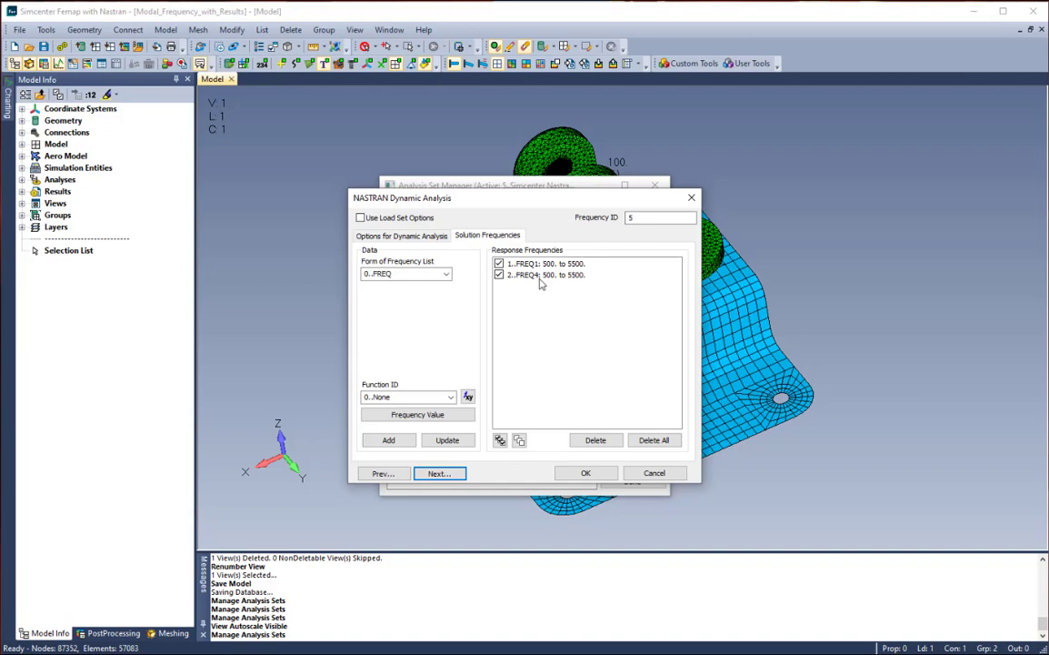
Apply the 1..Dynamic Excitation load set to case 2, finish it, and expand it in the tree
click(438, 474)
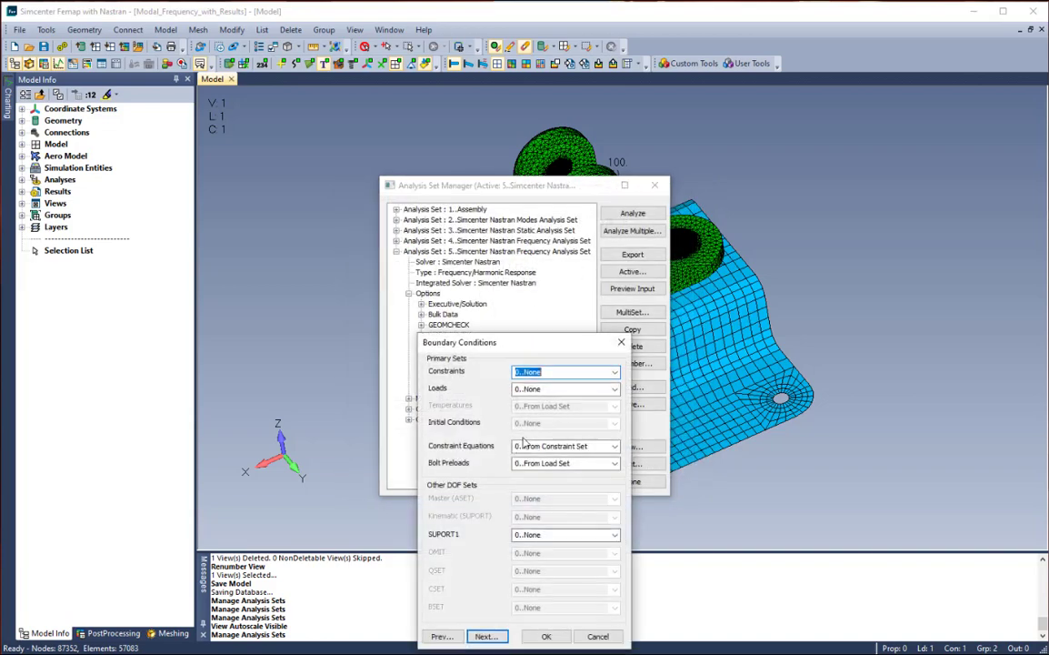
click(612, 389)
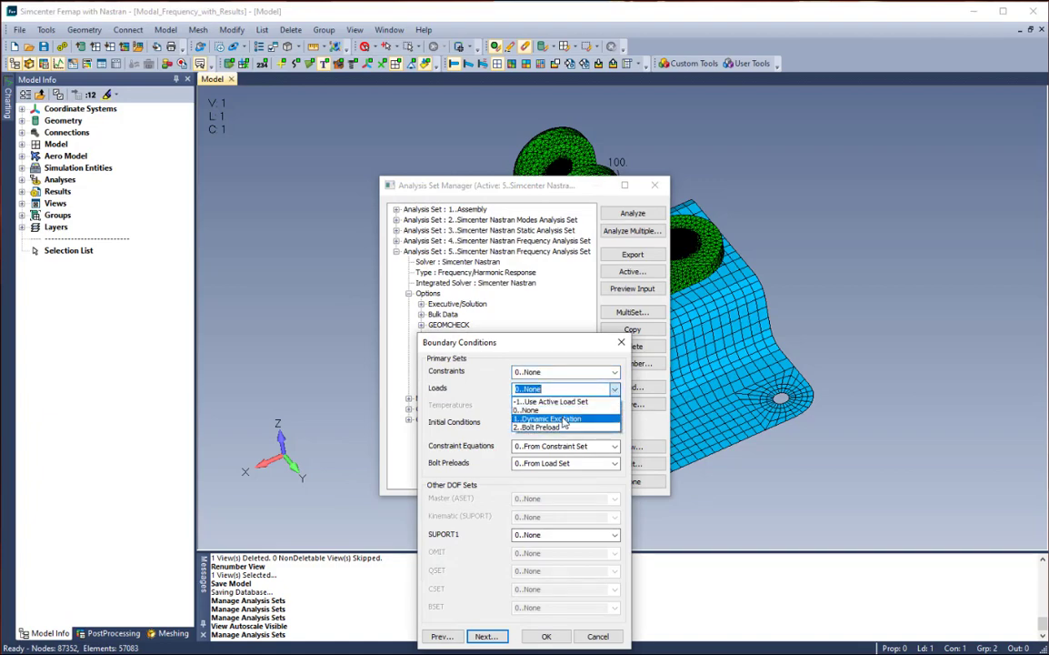
click(564, 419)
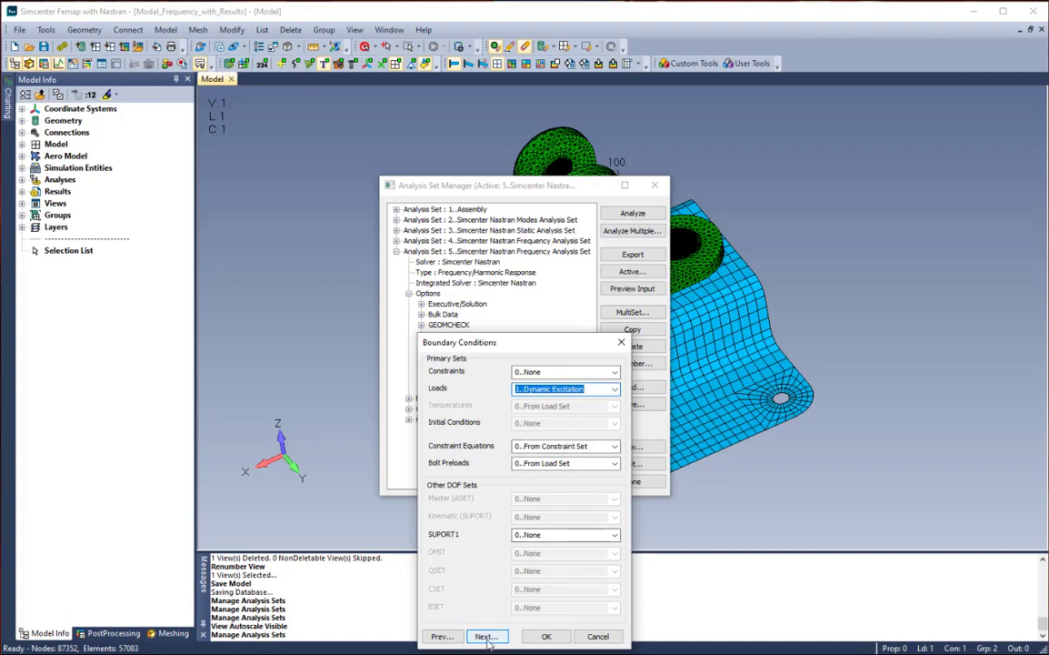
click(546, 637)
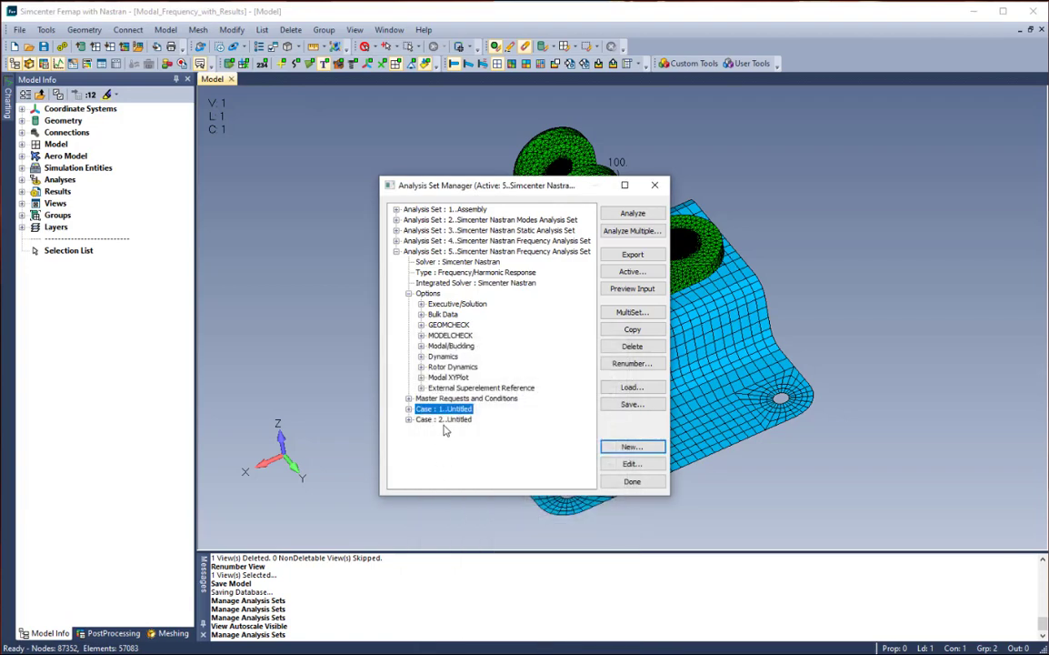
click(409, 419)
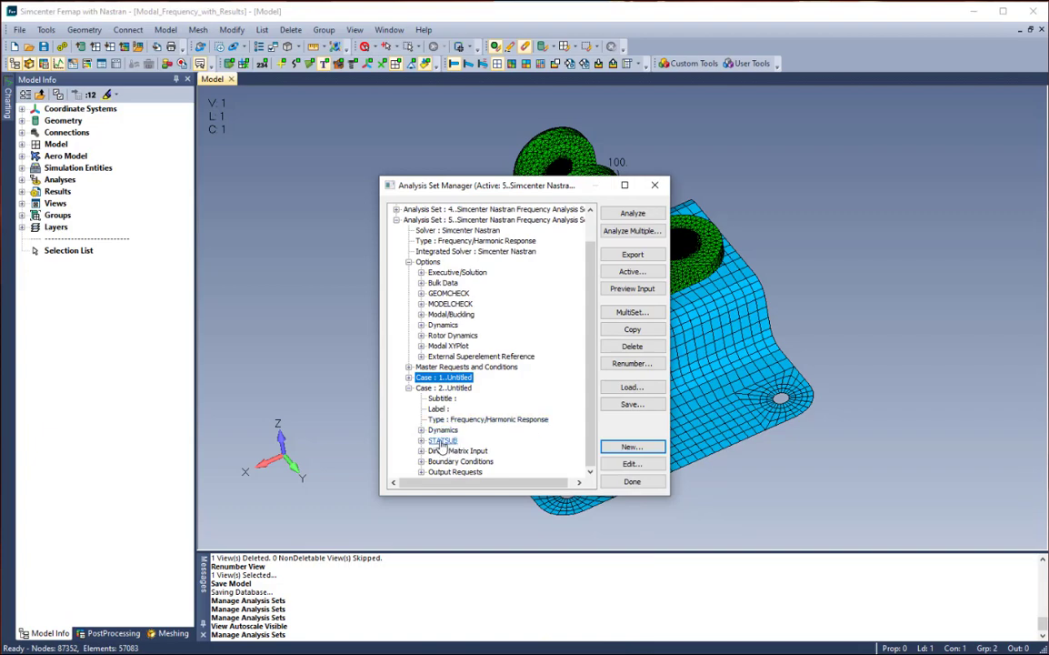
Set case 2's STATSUB preload subcase to 1..Untitled (Case 1)
click(443, 440)
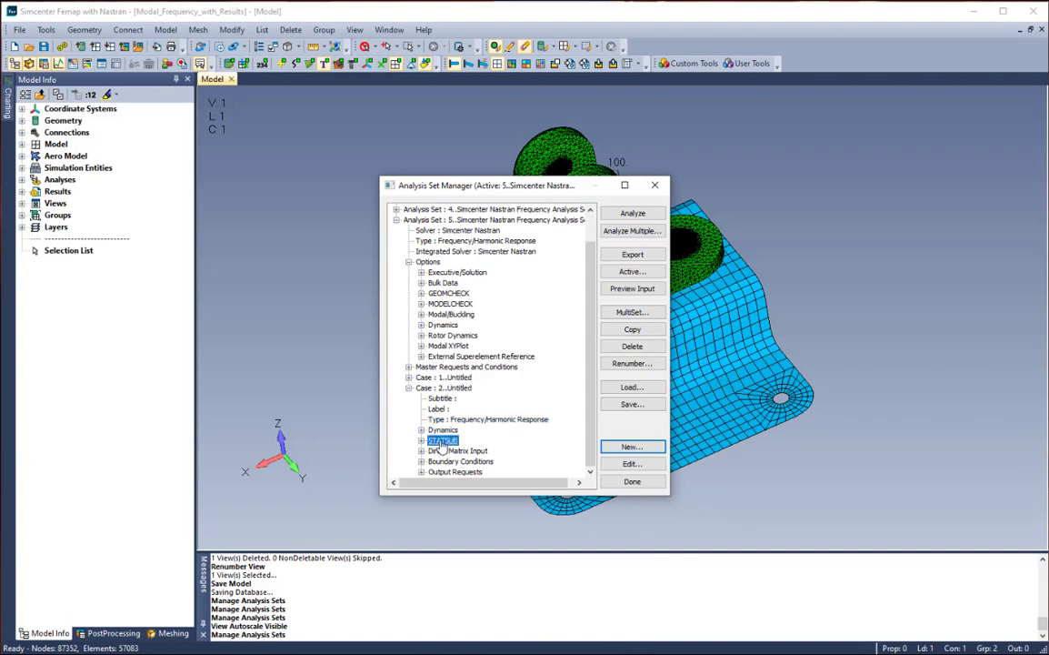
click(629, 465)
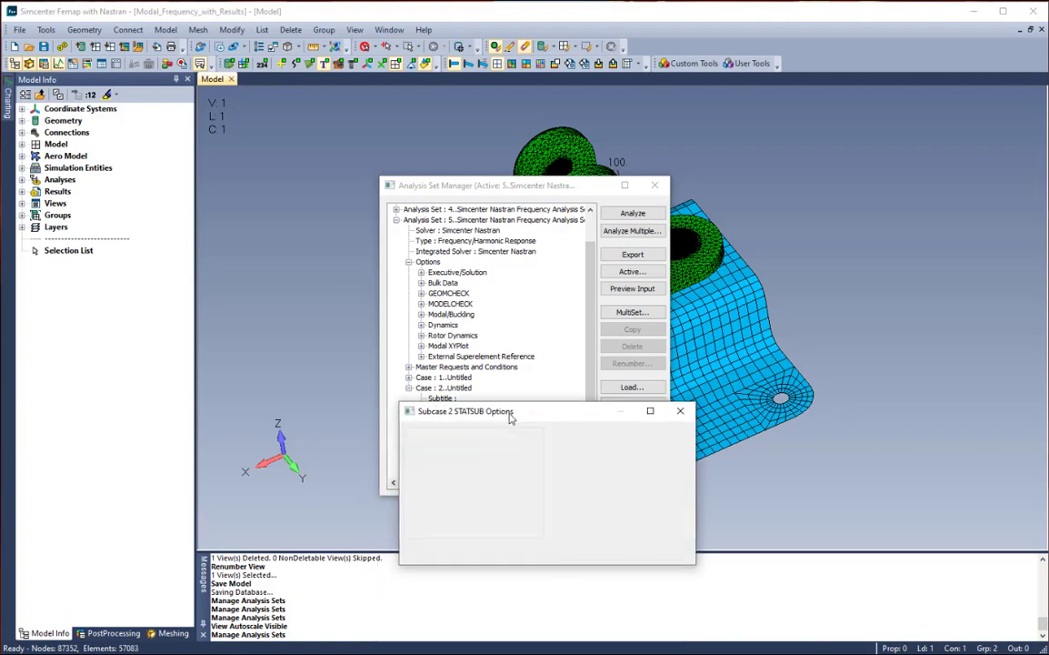
click(427, 452)
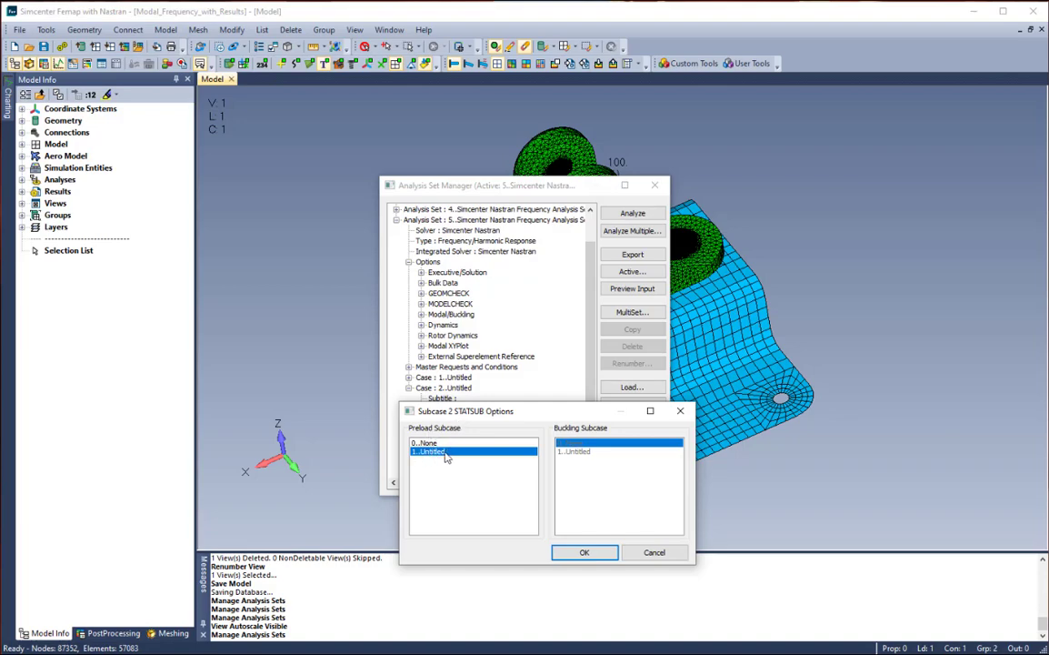
click(585, 552)
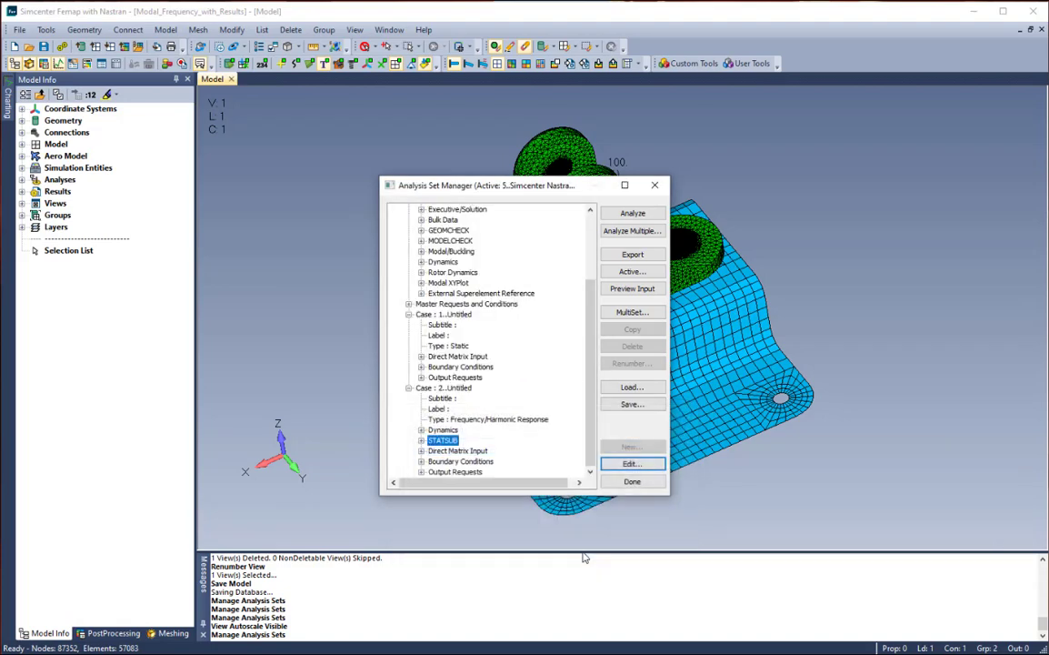
Preview the Nastran input deck, confirm STATSUB(PRELOAD) = 1 under subcase 2, then close it
click(633, 289)
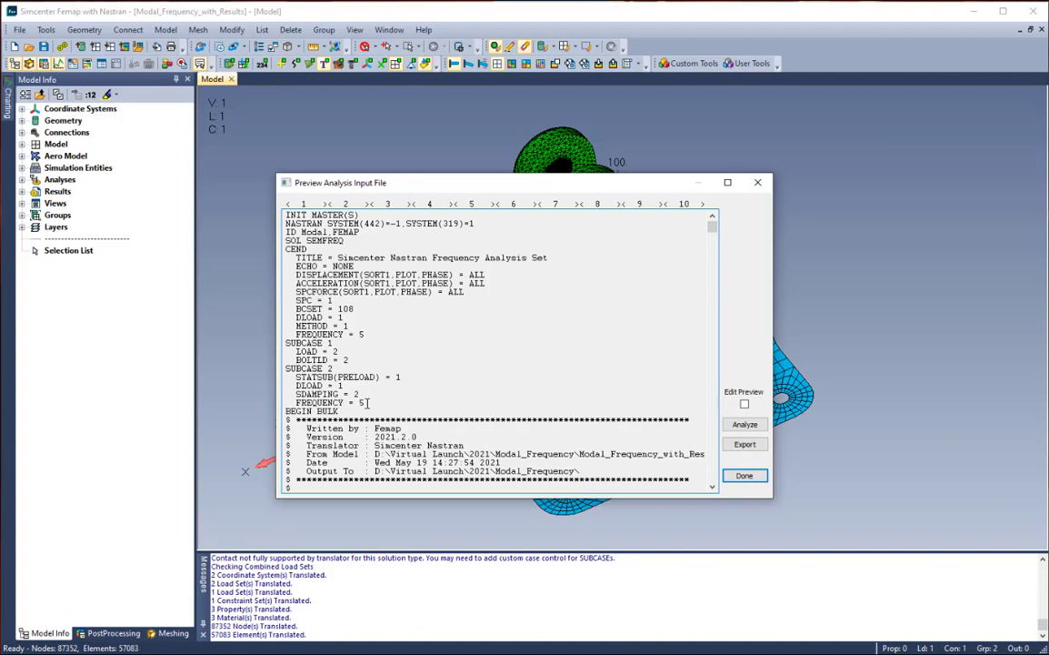
click(746, 478)
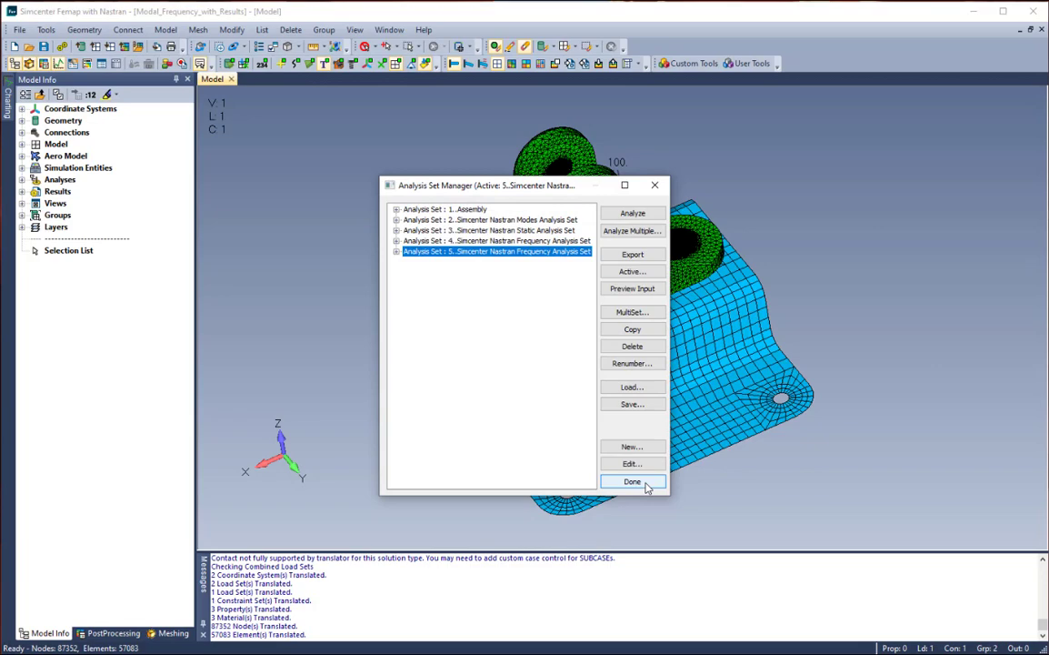
Close the Analysis Set Manager and chart T3 Accelerations, then T1 Translations, for the three nodes
click(636, 482)
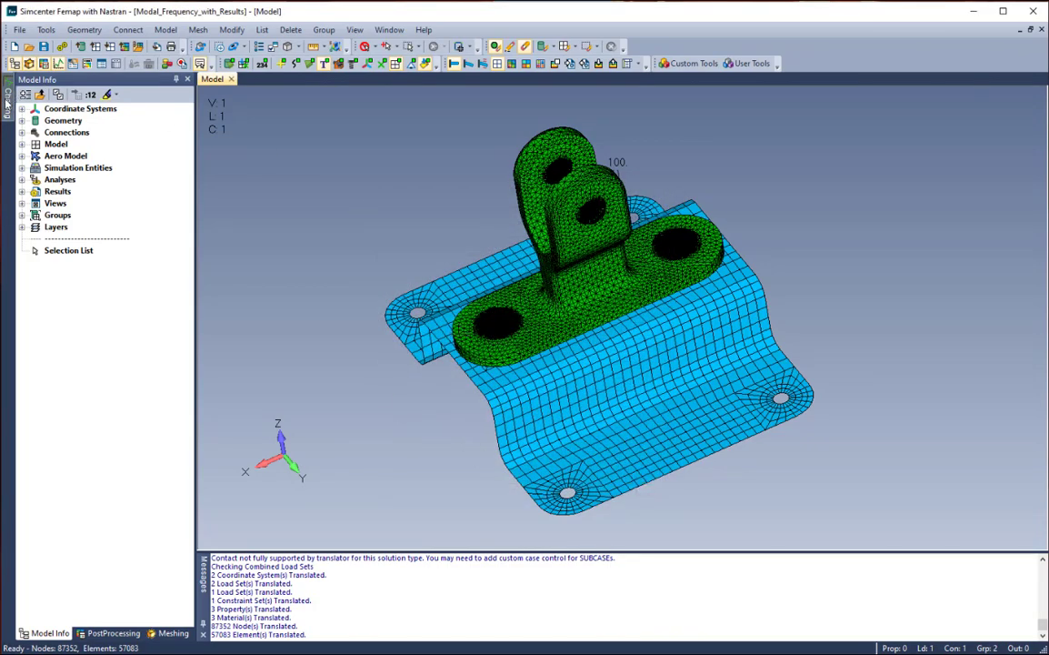
mouse_move(6, 100)
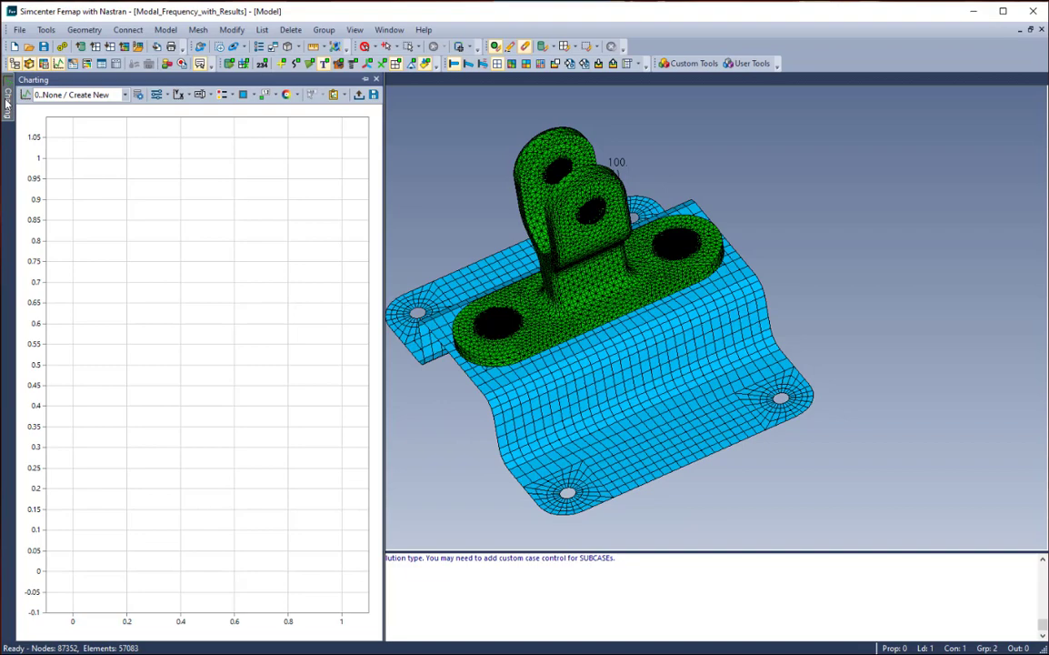
click(124, 94)
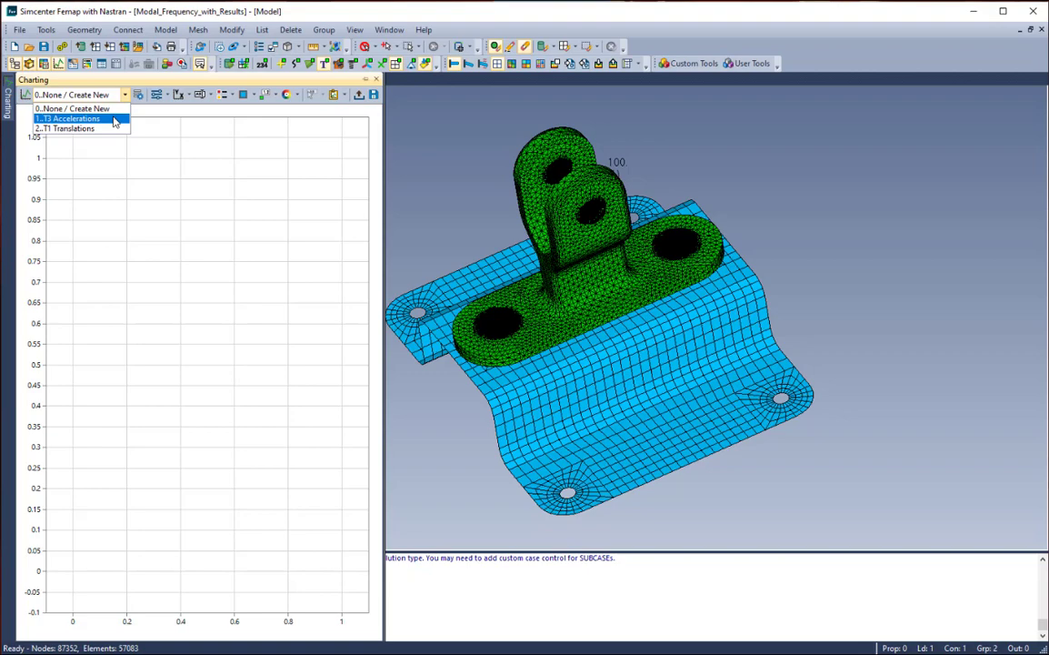
click(115, 119)
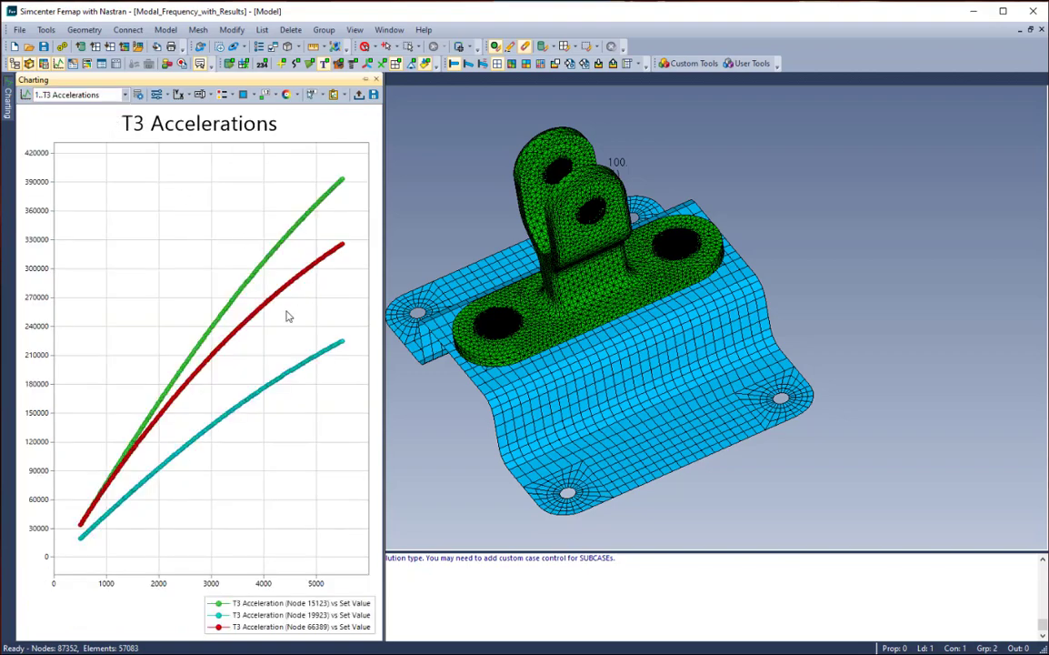
click(127, 95)
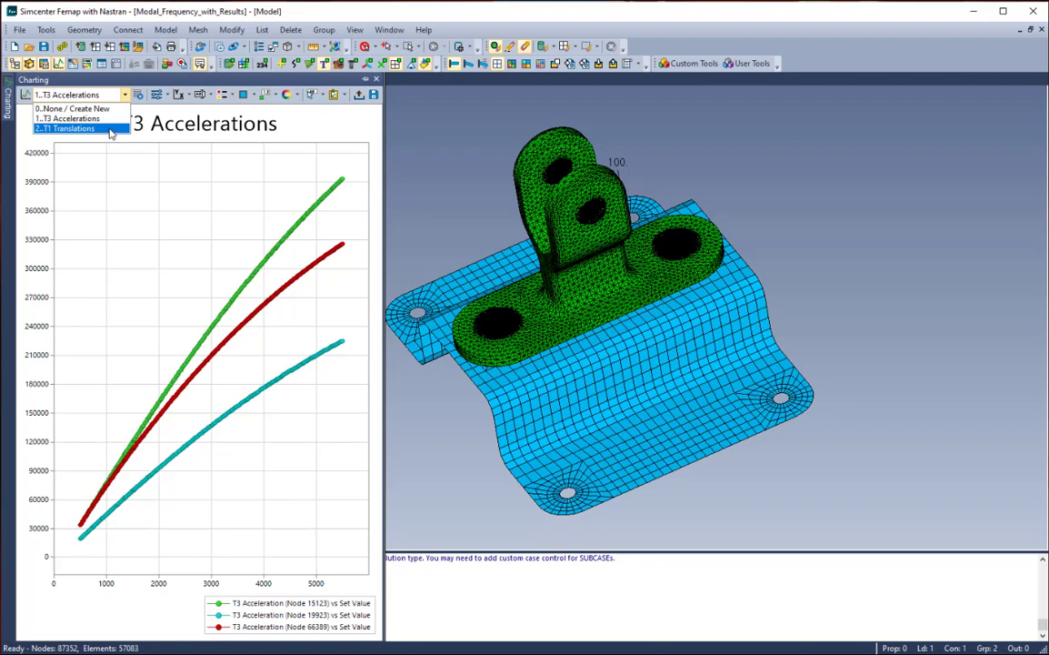
click(111, 129)
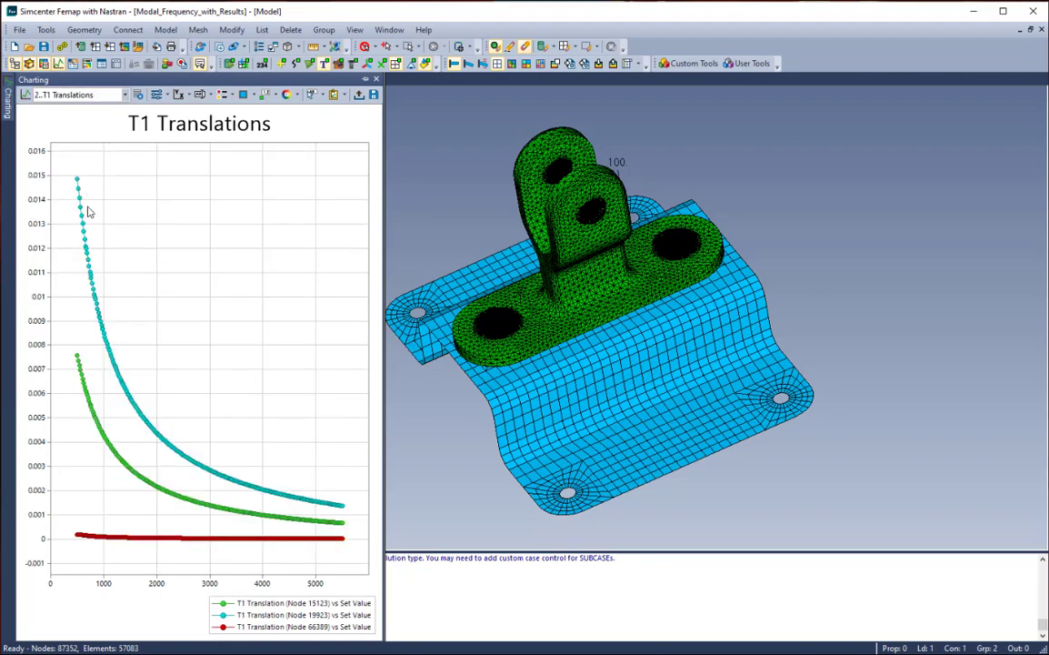